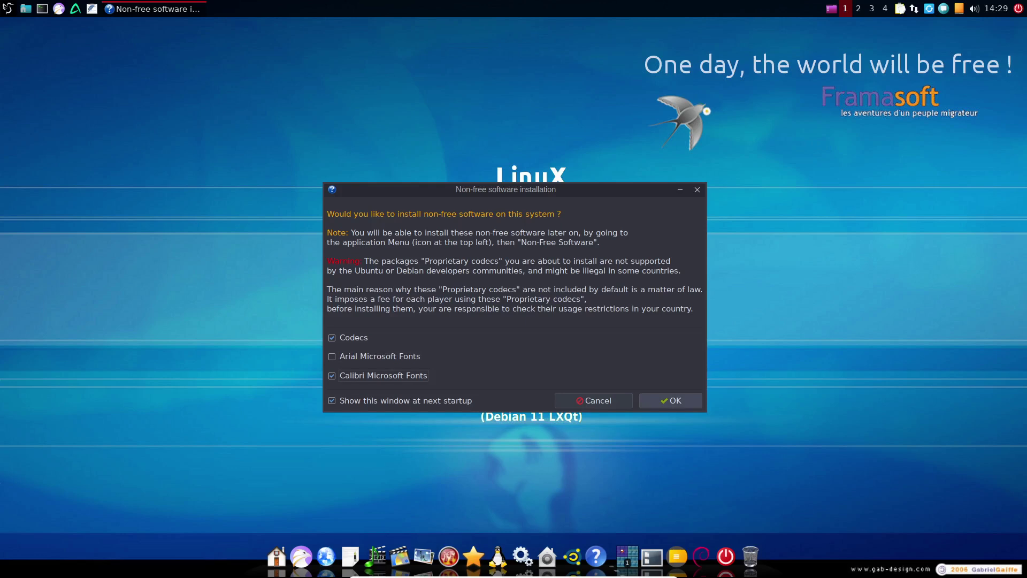
Install the Codecs and Calibri Microsoft Fonts, and dismiss the language management, welcome and software update windows
left_click(671, 400)
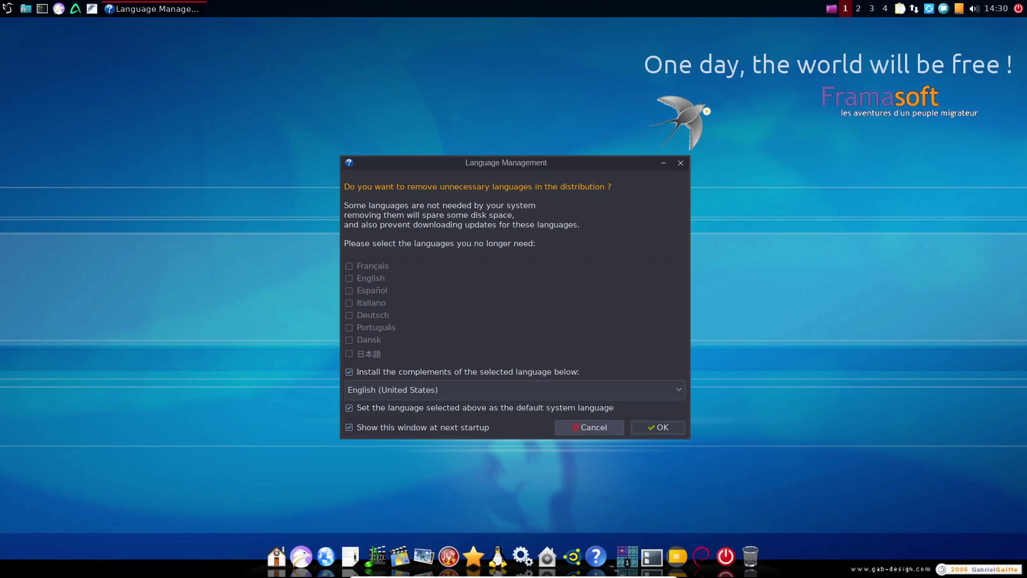
left_click(588, 427)
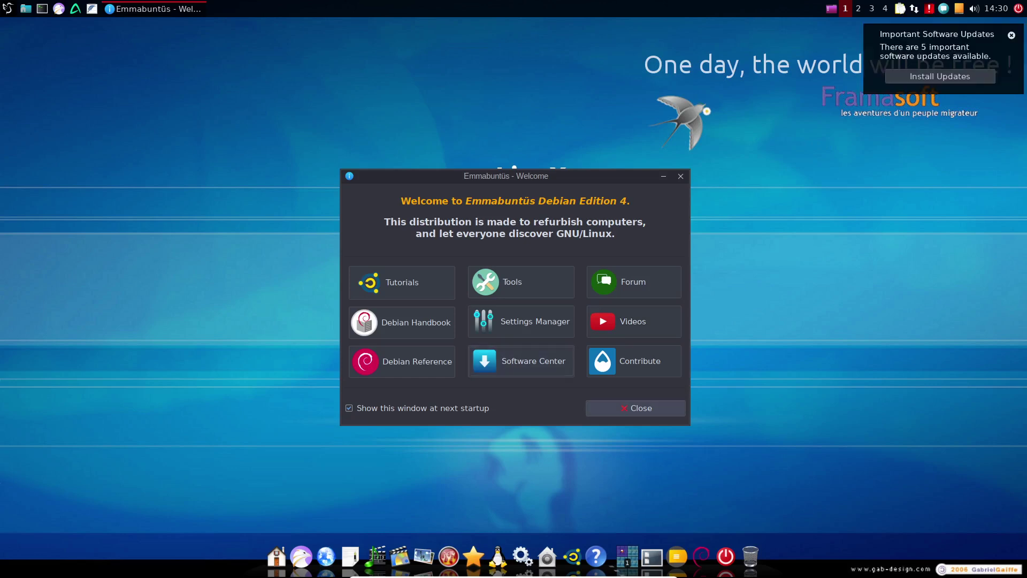
left_click(635, 408)
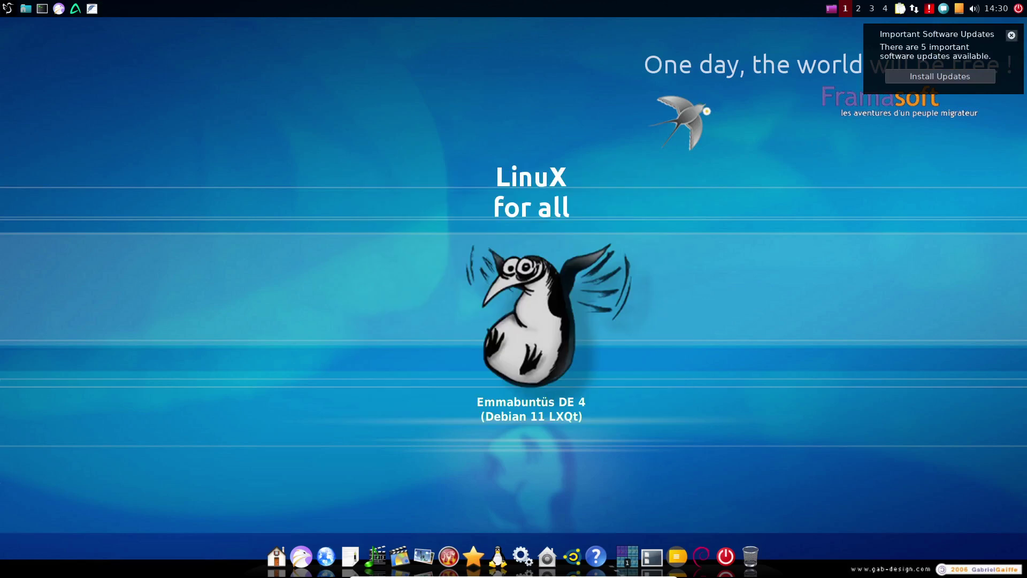
left_click(1011, 35)
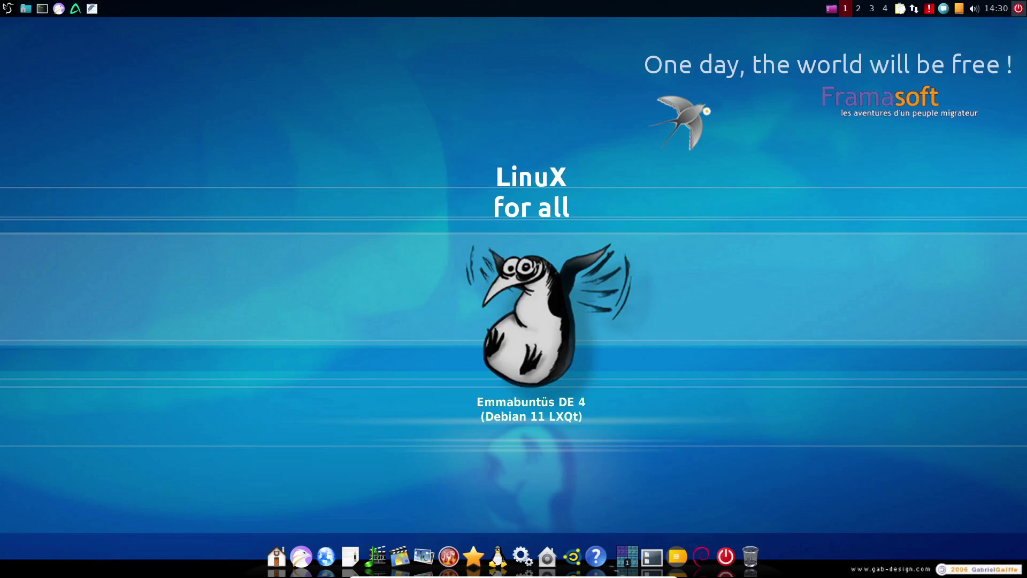
Log out of the LXQt desktop and log back in to the Default XFCE Xsession with the account password
left_click(1018, 8)
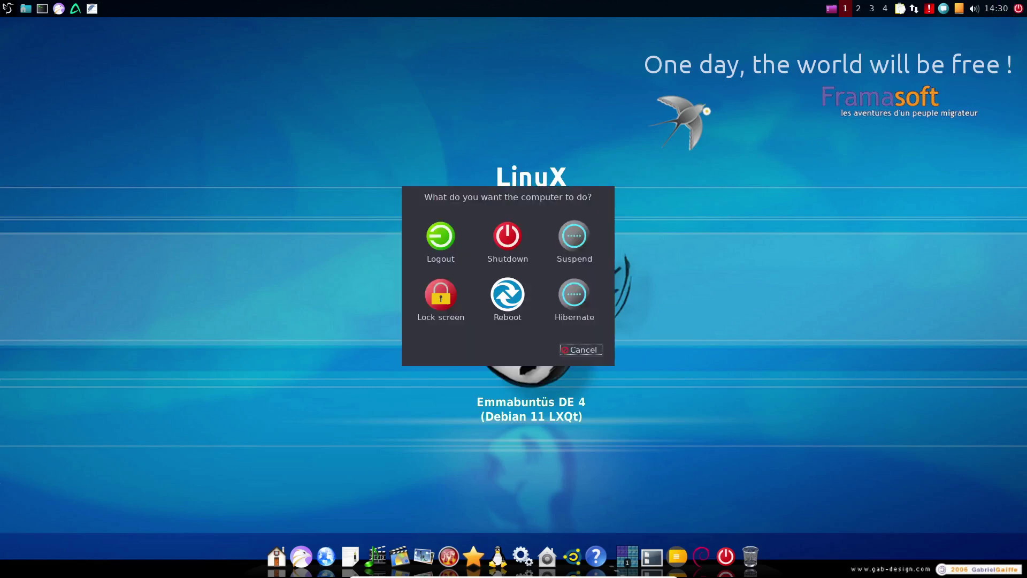
left_click(441, 242)
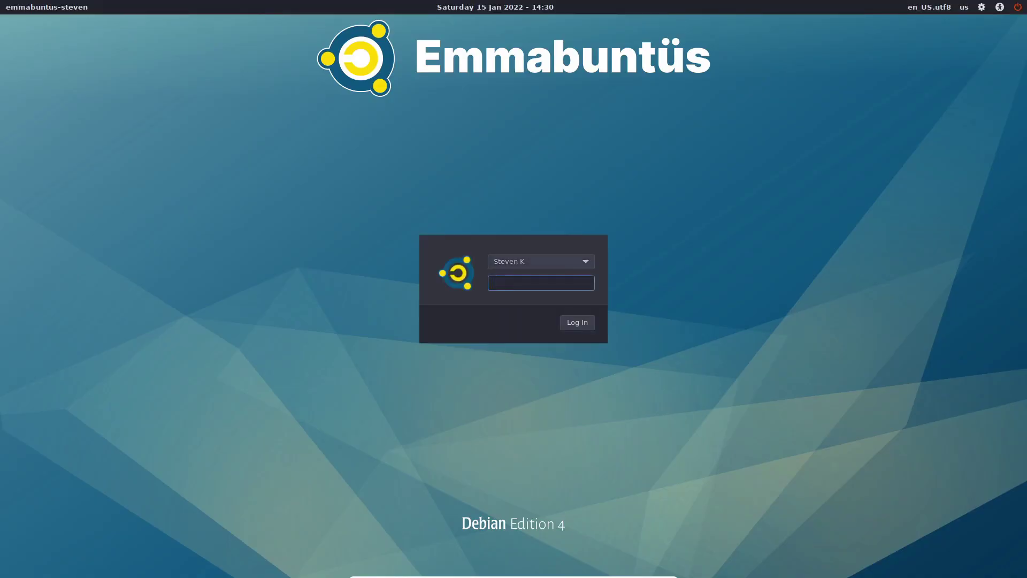
left_click(982, 7)
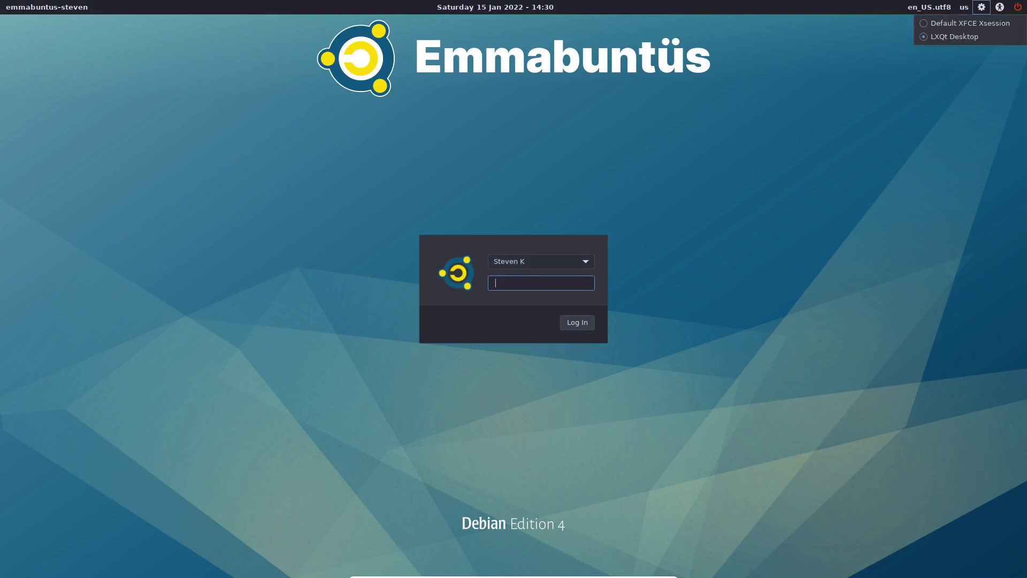
key("Down")
key("Return")
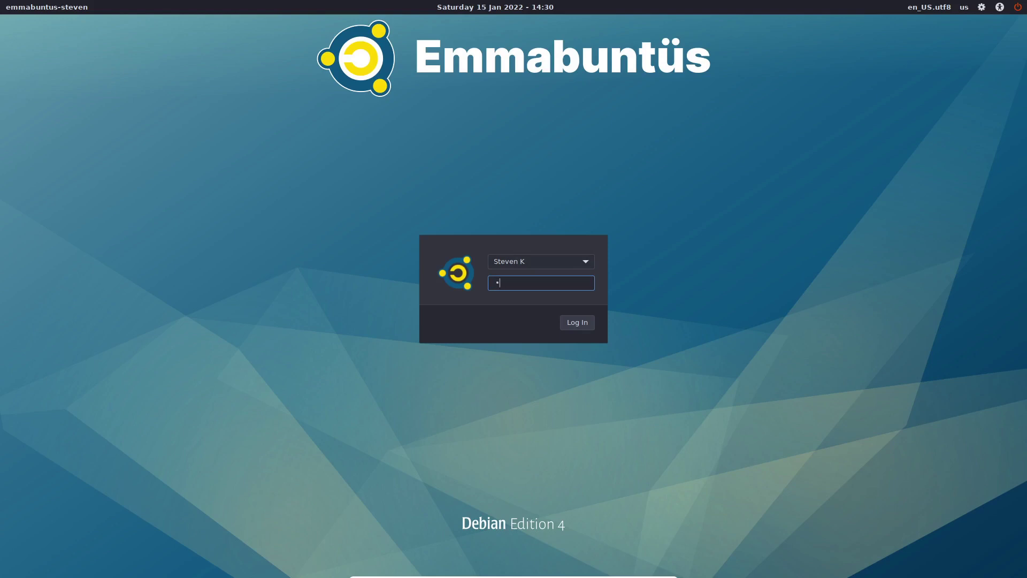
key("F10")
key("Down")
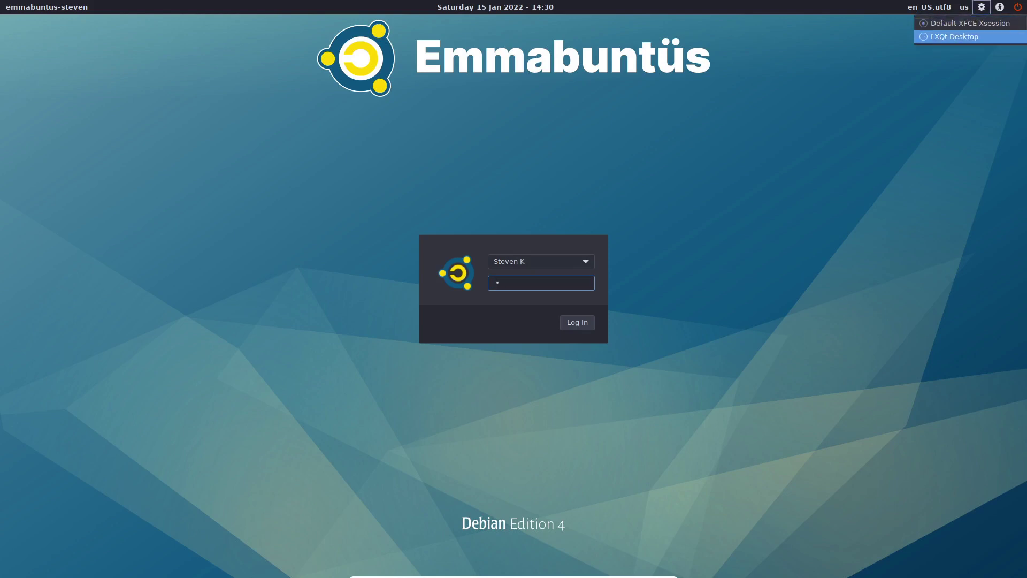
key("Up")
key("Return")
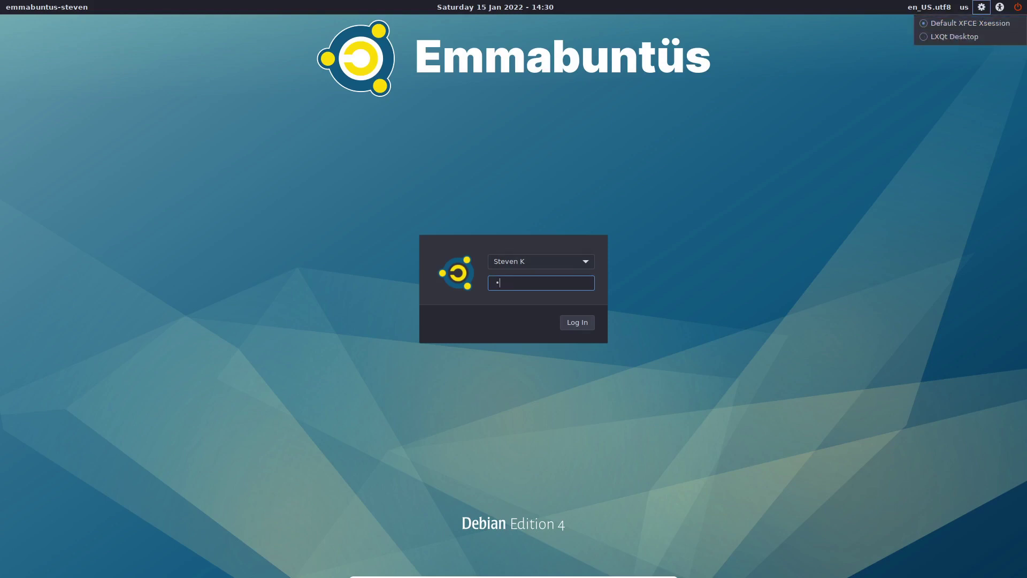
key("Escape")
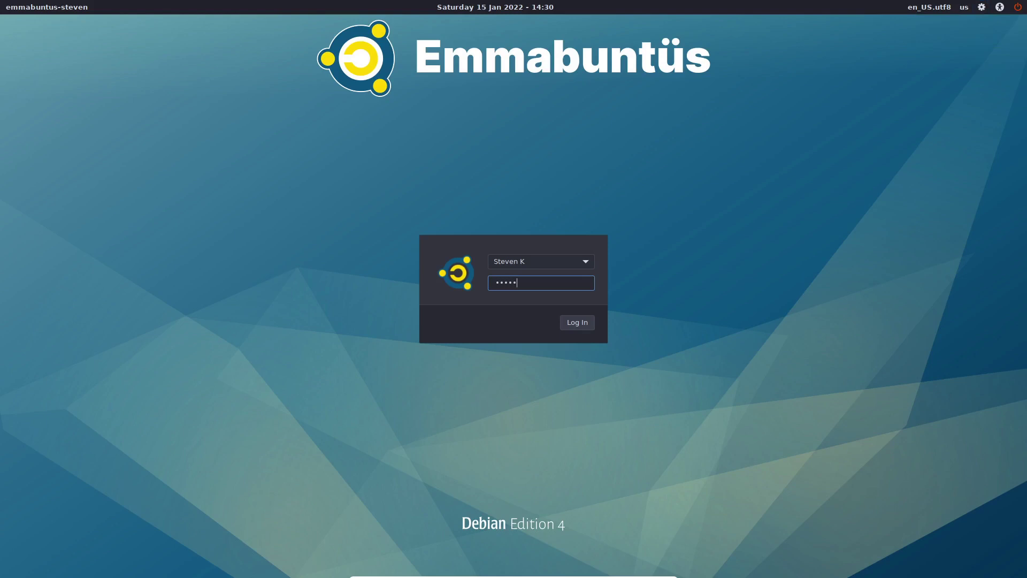
key("Return")
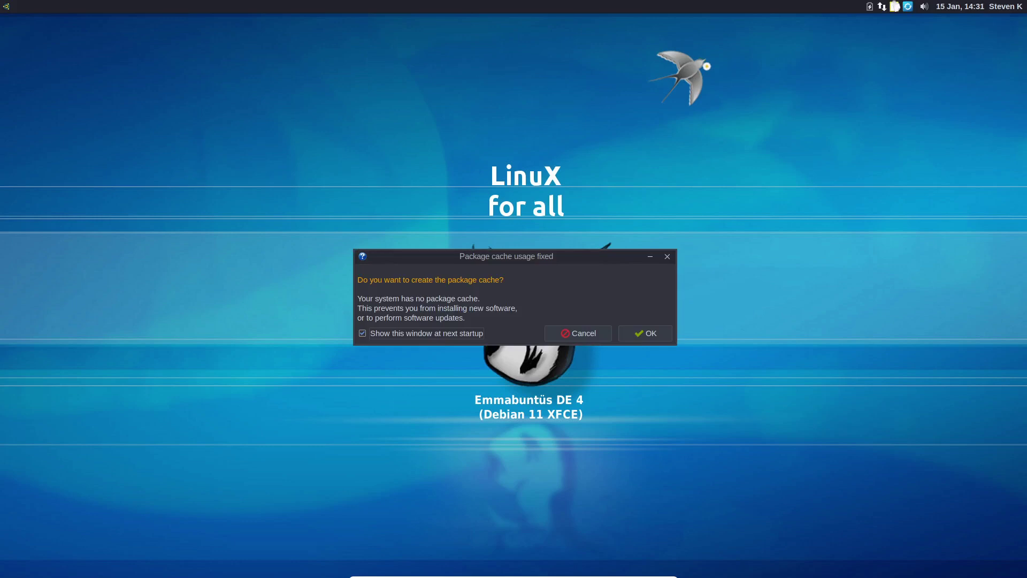
Create the package cache and accept the desktop configuration with the Whisker menu, Ubuntu screen saver and Classic Emmabuntüs wallpaper
left_click(645, 333)
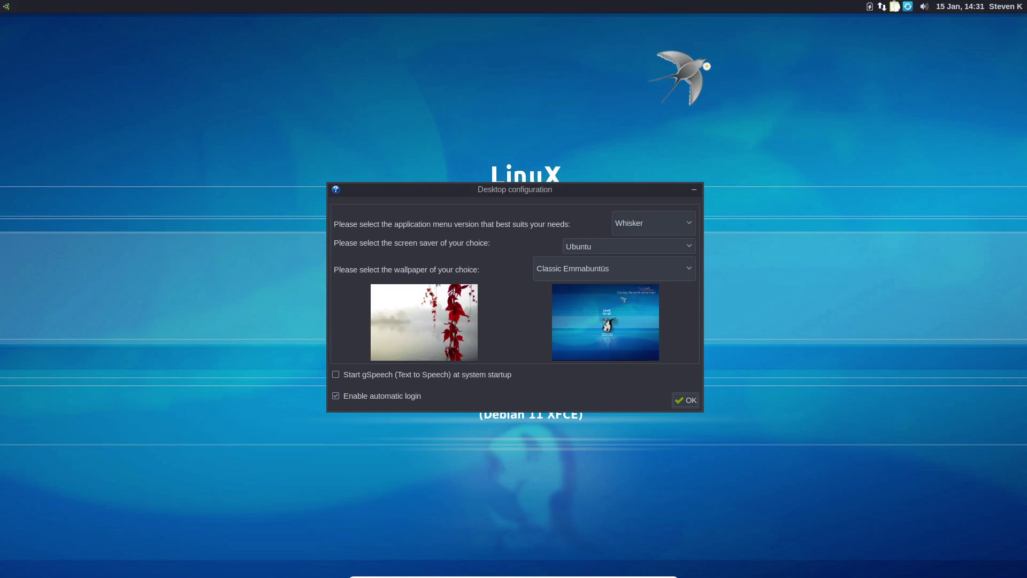
left_click(686, 400)
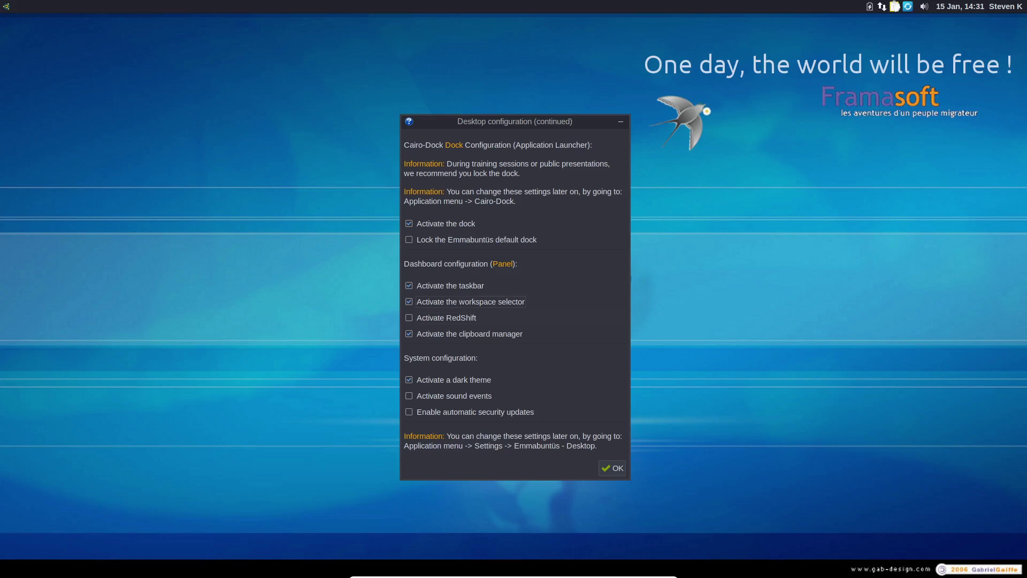
Activate RedShift in the continued desktop configuration and choose the Simple dock version
left_click(409, 318)
left_click(612, 468)
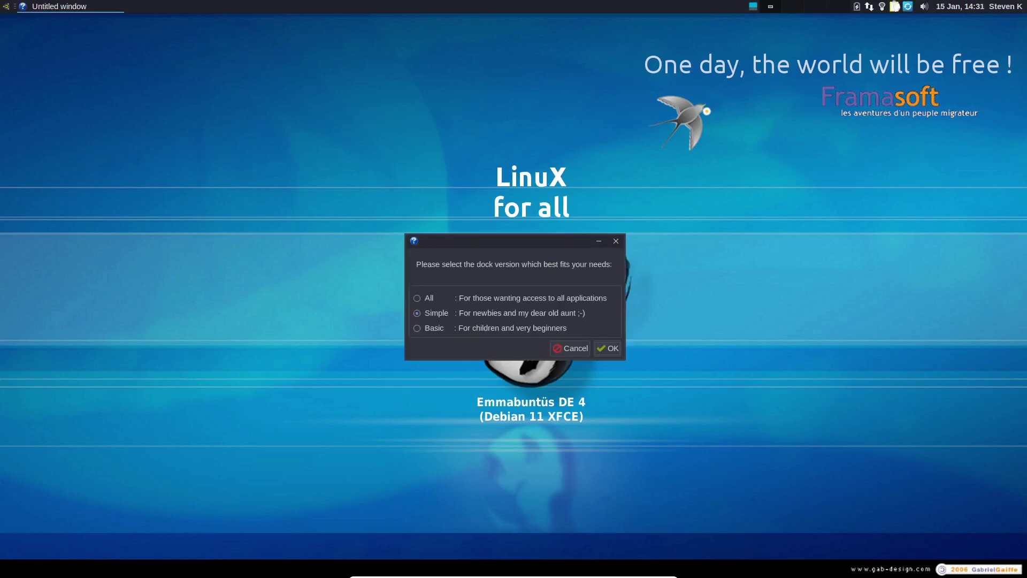
key("Return")
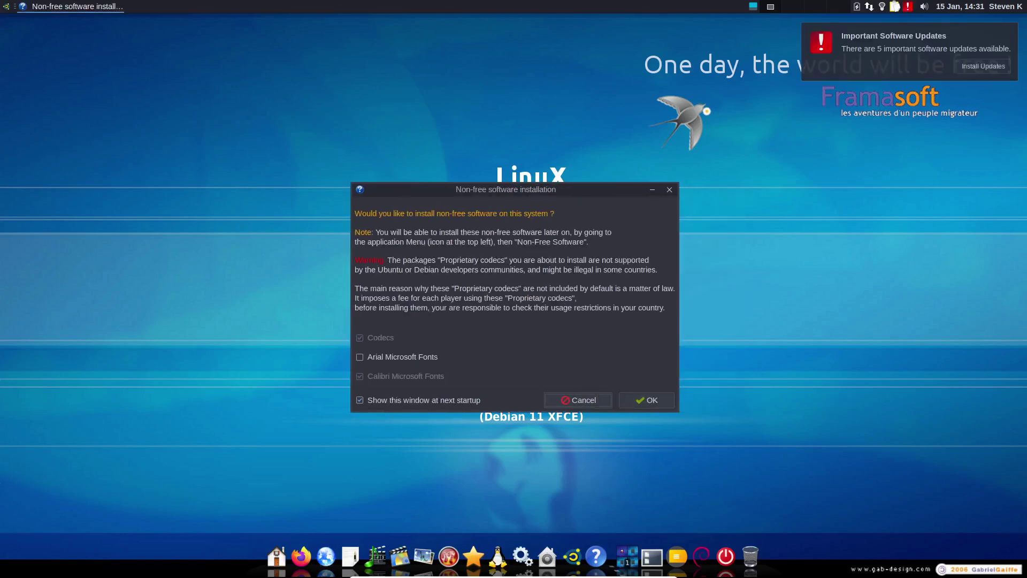
Dismiss the non-free software, language management and welcome windows, turning off the latter two at next startup
key("Return")
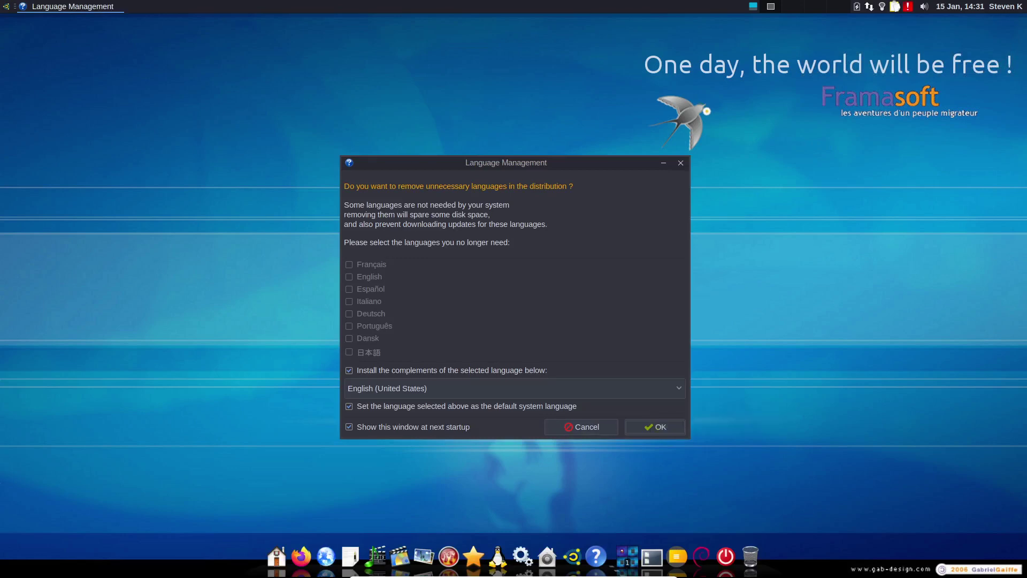
left_click(349, 427)
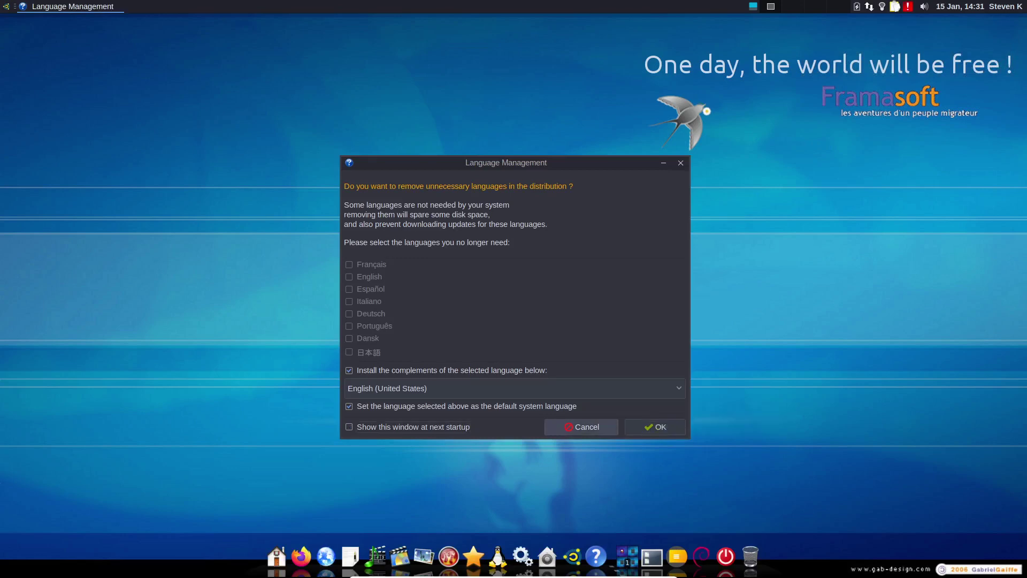
left_click(582, 426)
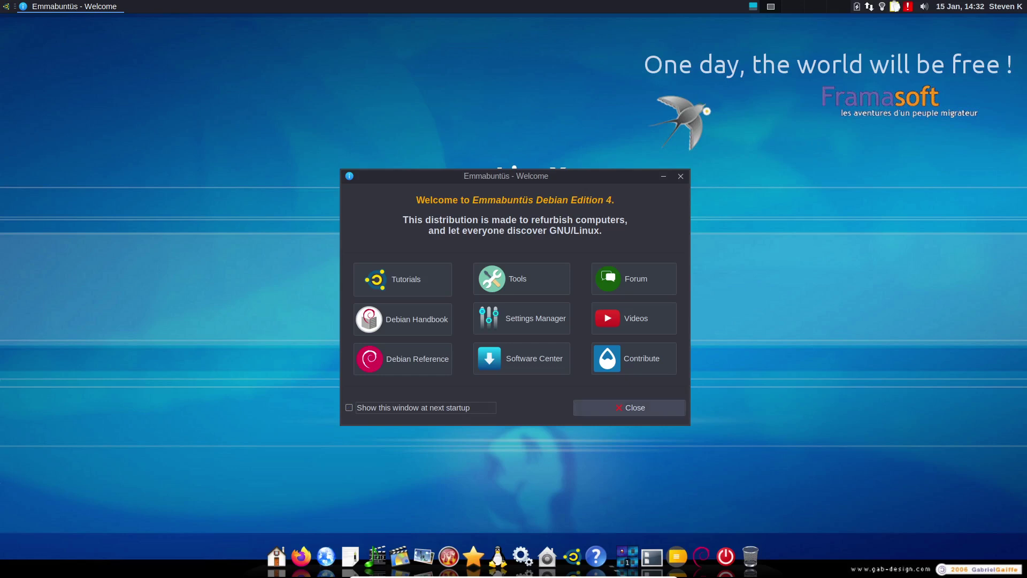
left_click(629, 407)
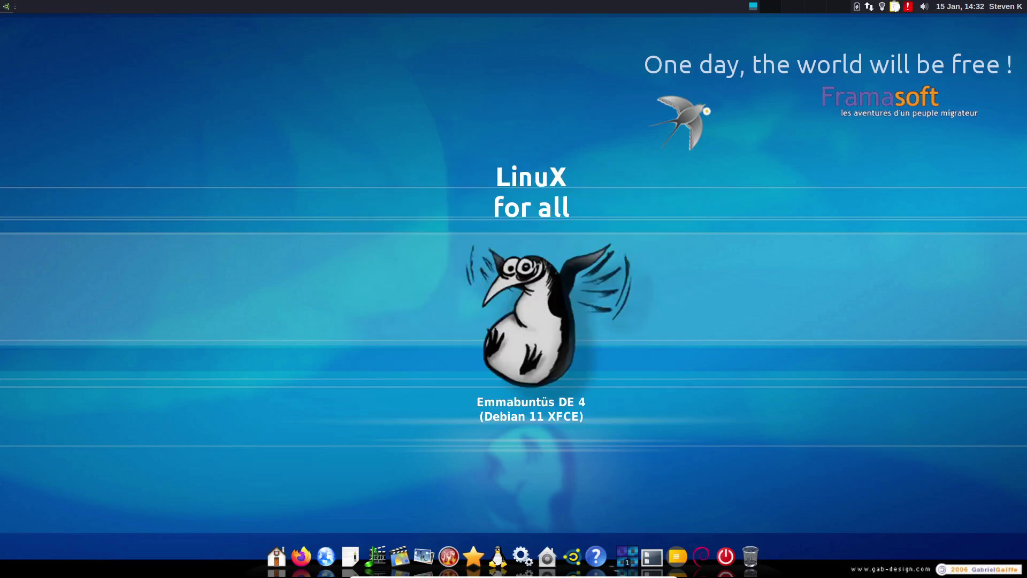
Browse the application menu's categories and their programs, including Education, Internet, Games and Settings
left_click(6, 6)
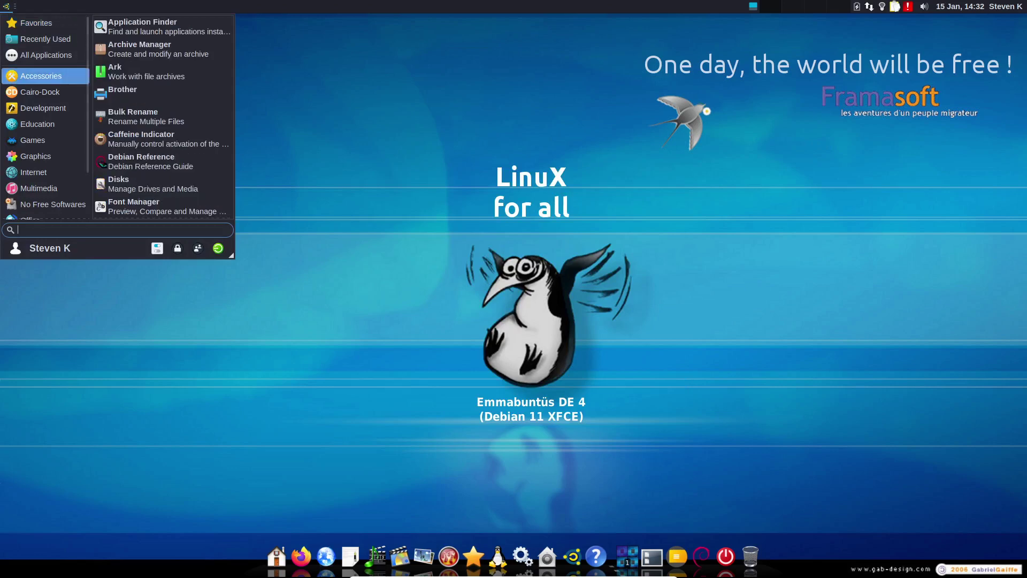
mouse_move(46, 124)
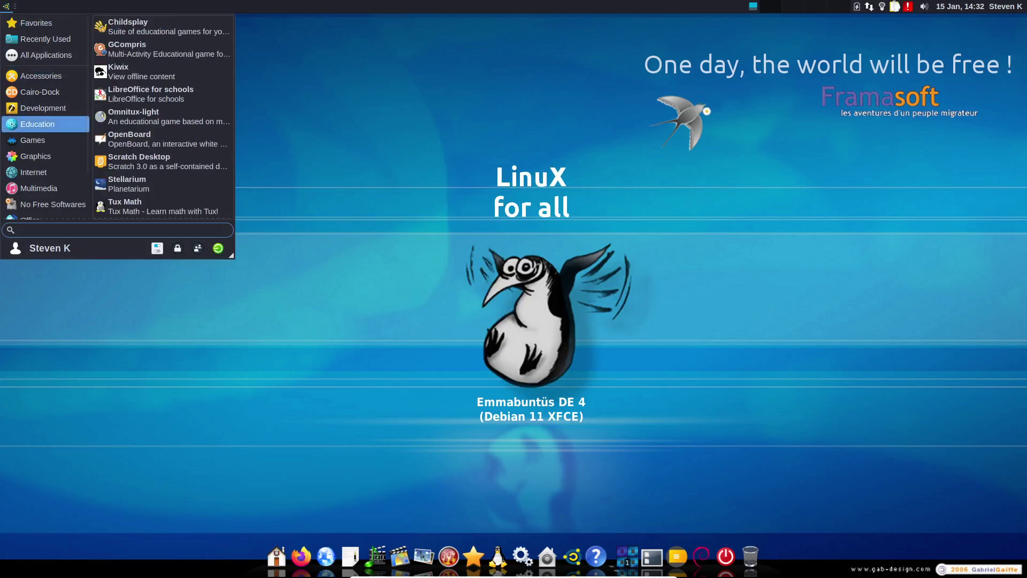
key("Down")
key("Down")
key("Down")
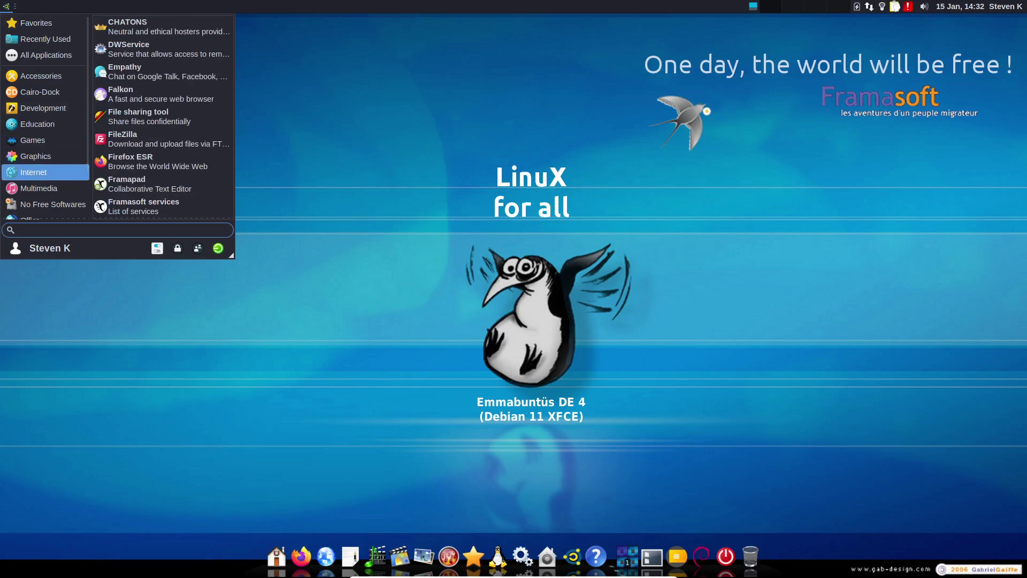
key("Up")
key("Up")
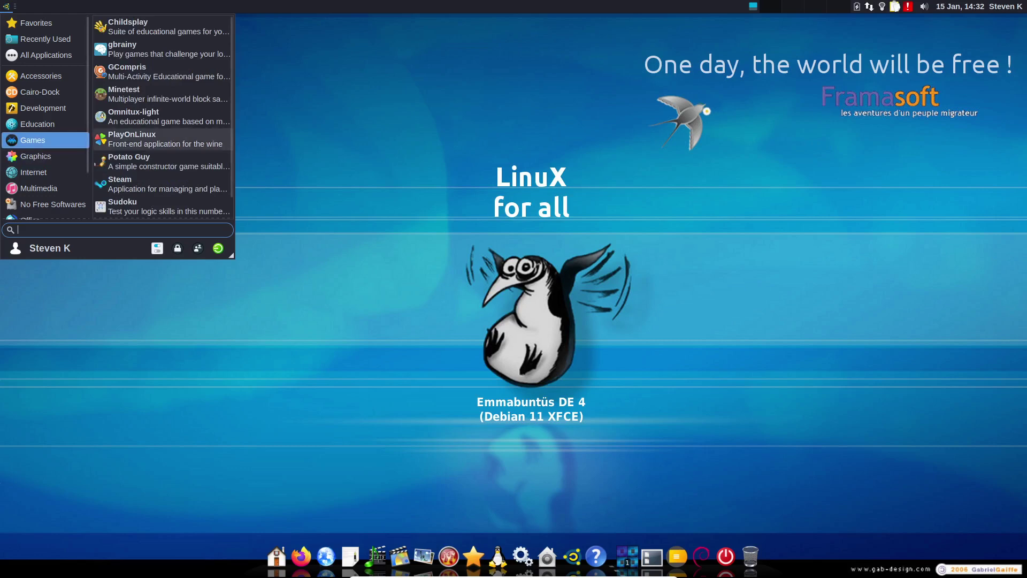
scroll(164, 118, "down", 1)
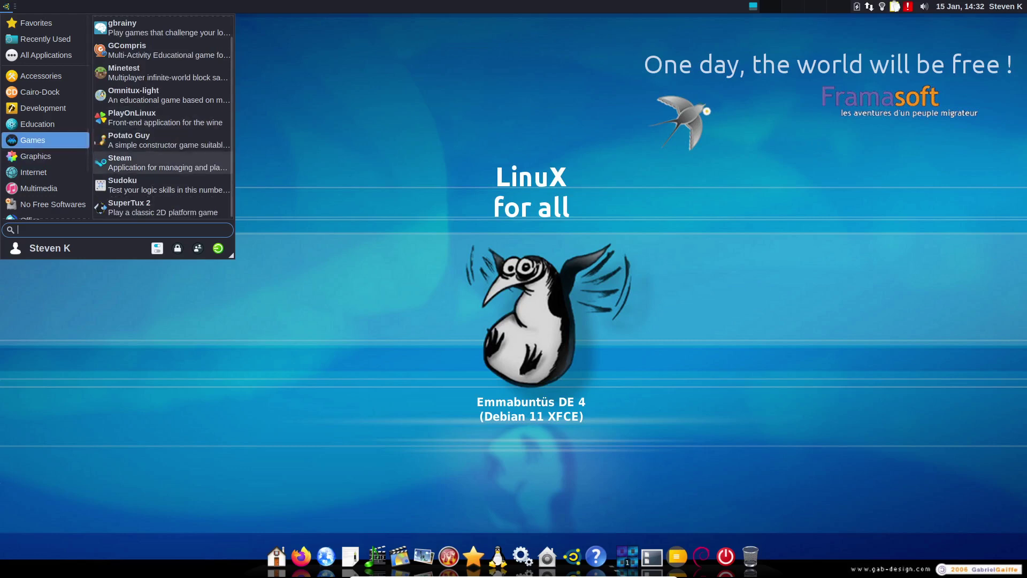
key("Down")
key("Down")
key("Down")
key("Down")
key("Down")
key("Down")
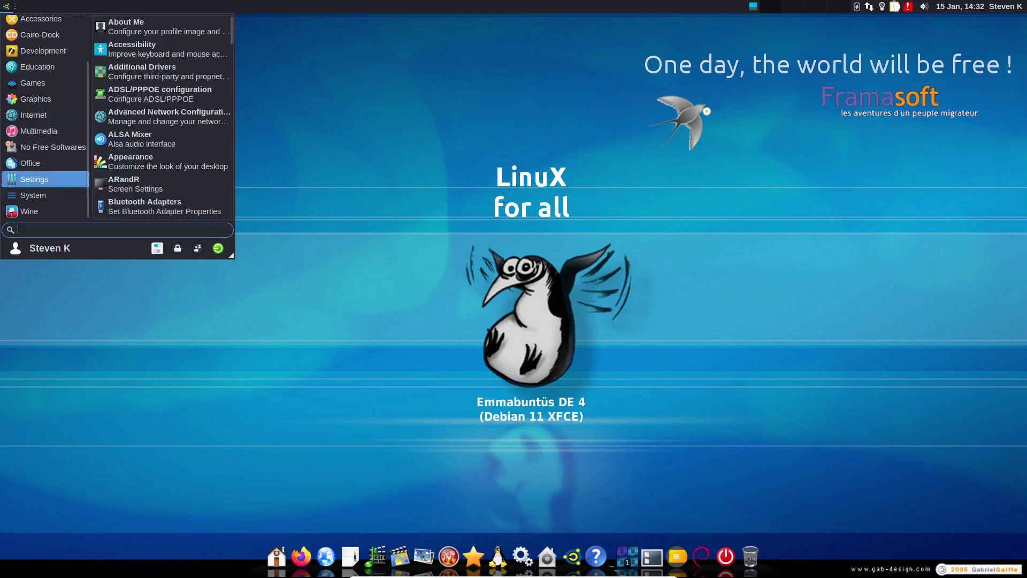
key("Down")
key("Down")
Launch LibreOffice Writer from the Office applications, dismiss its tip of the day, and close it
key("Up")
key("Up")
key("Up")
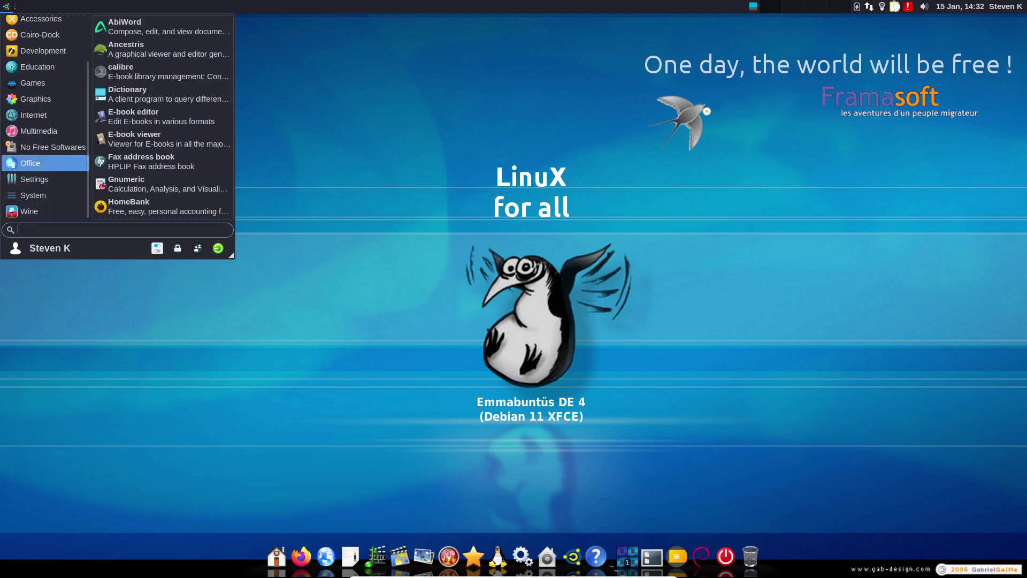
scroll(160, 172, "down", 5)
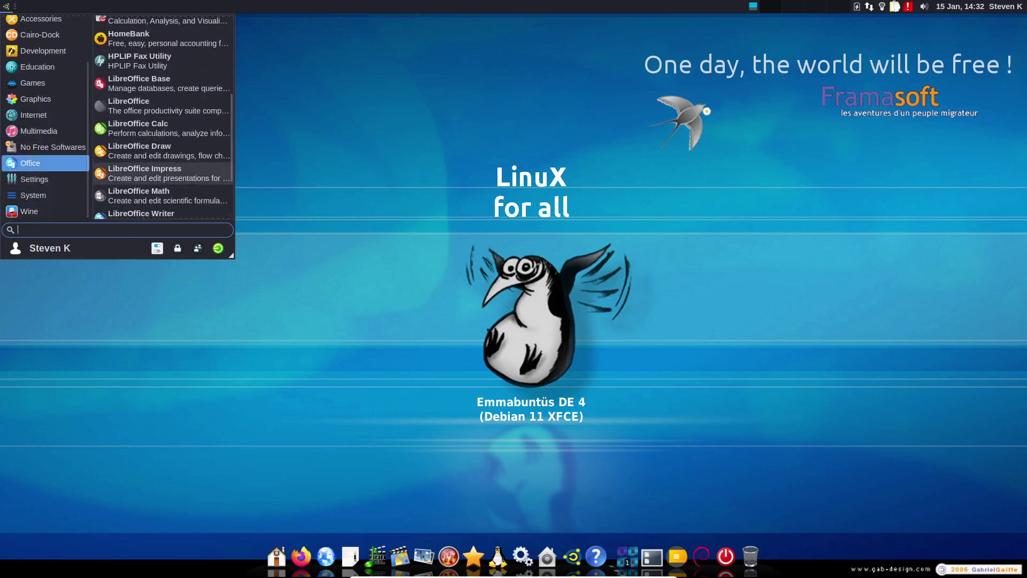
scroll(161, 161, "down", 3)
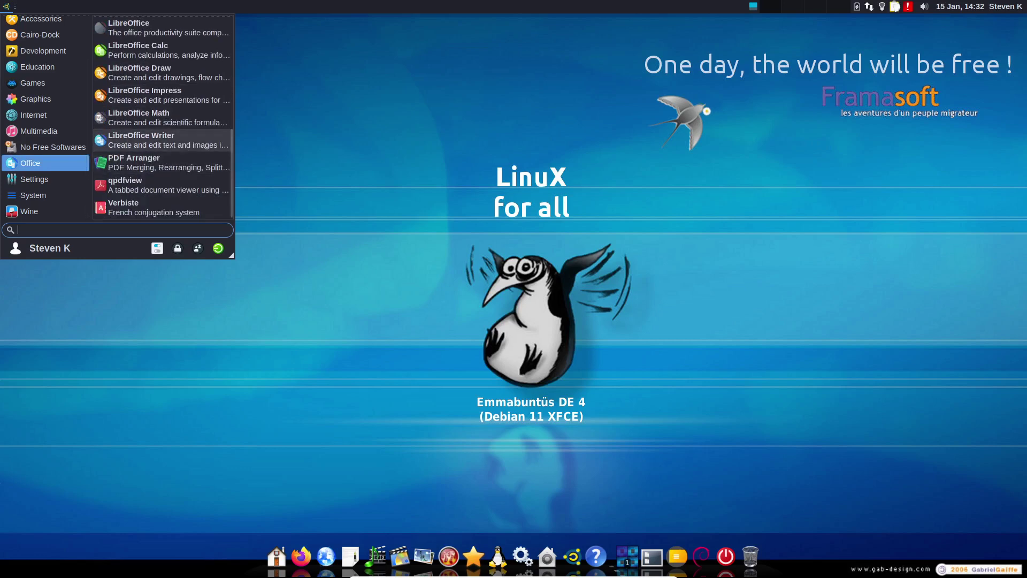
left_click(160, 141)
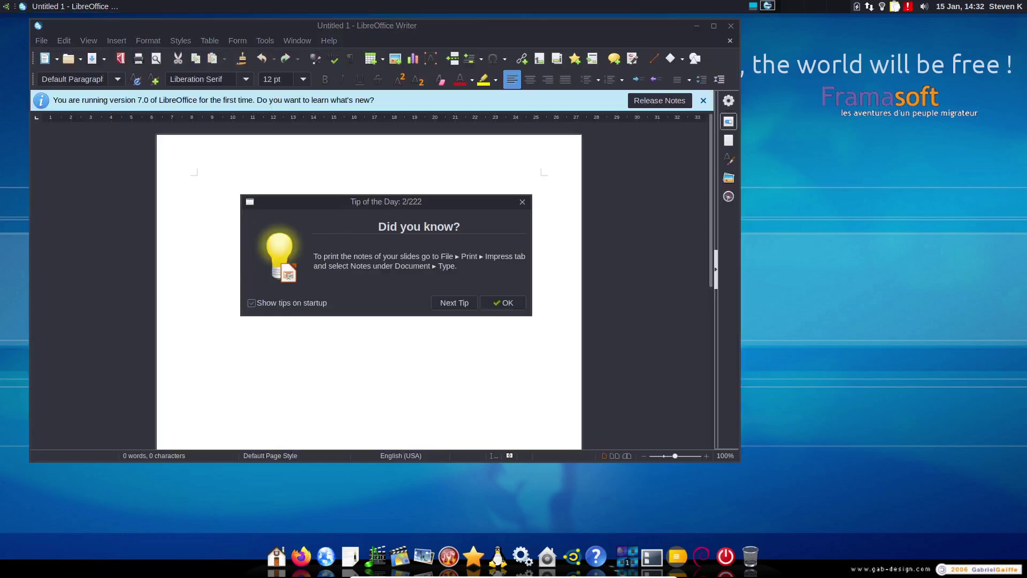
left_click(503, 303)
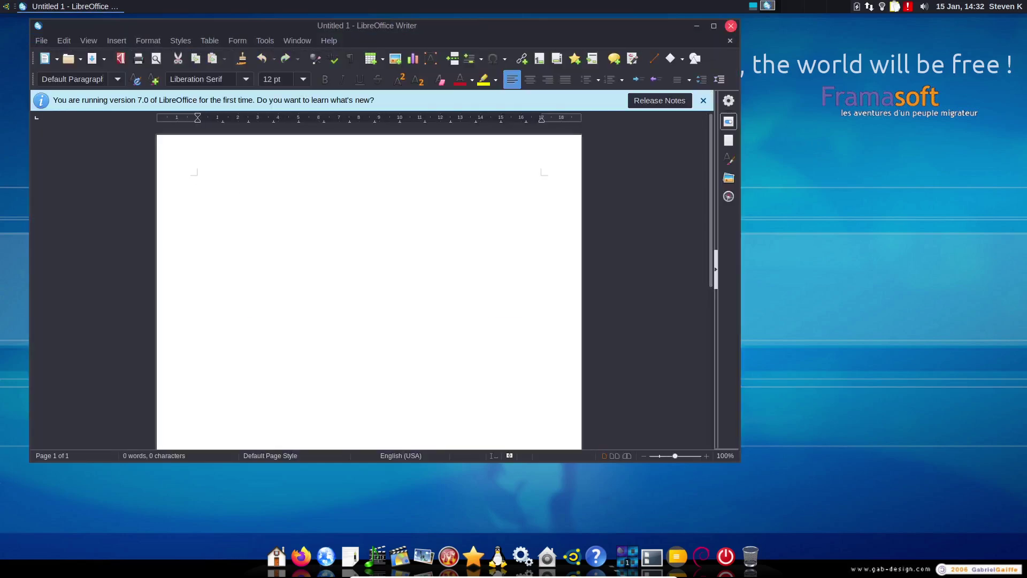
left_click(731, 25)
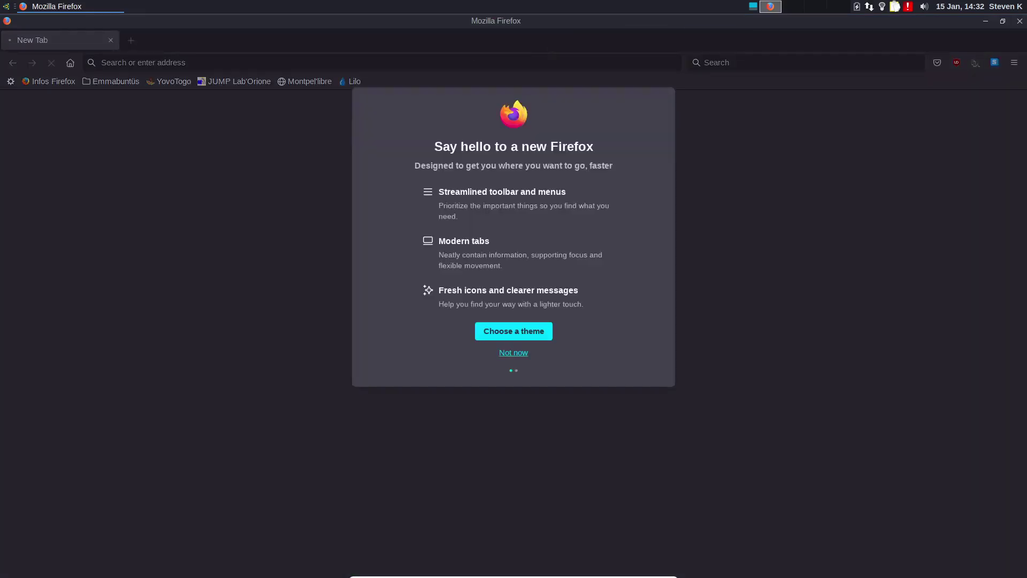
Skip Firefox's theme introduction and open the suggested YouTube site
left_click(513, 353)
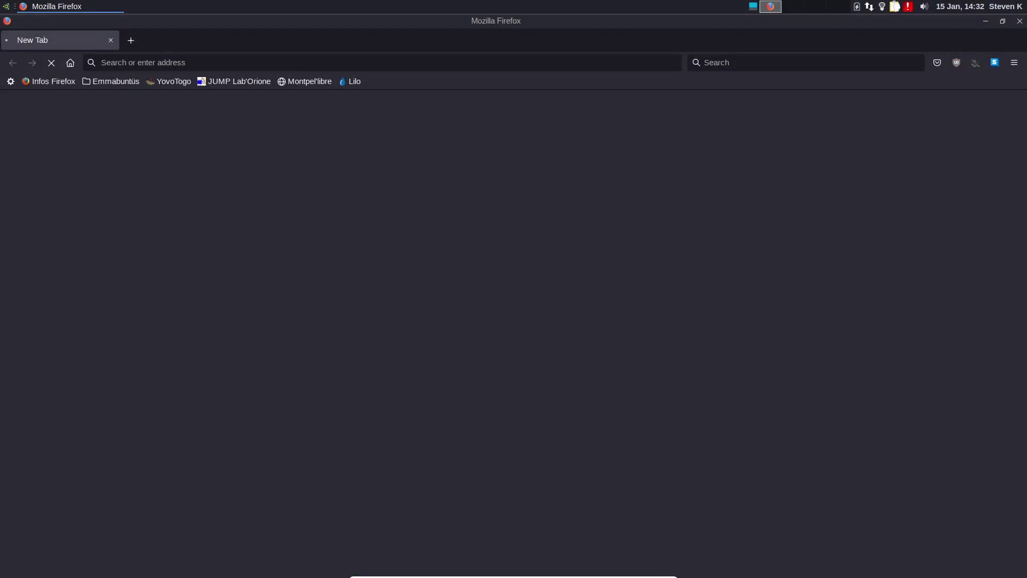
left_click(382, 62)
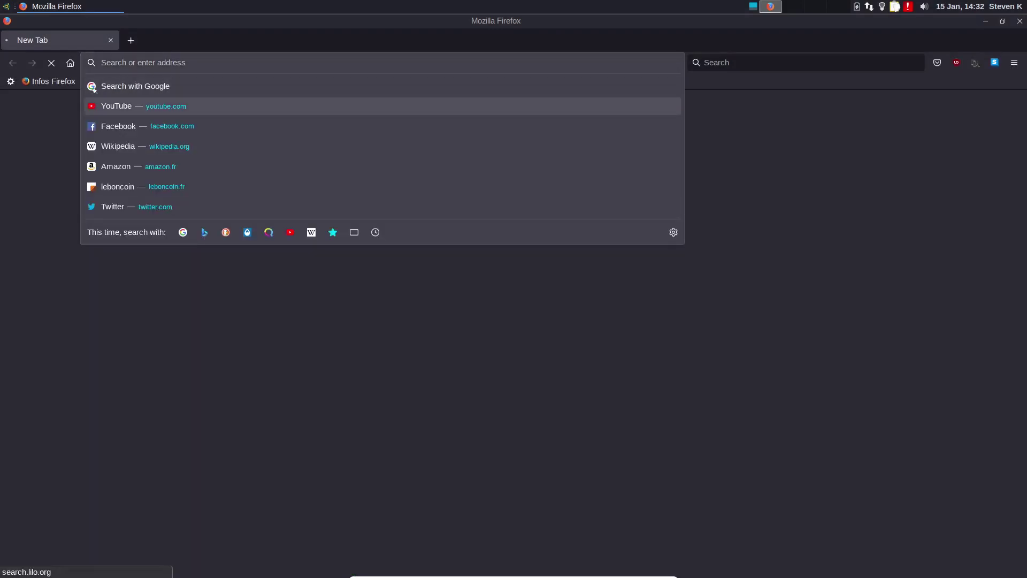
left_click(96, 106)
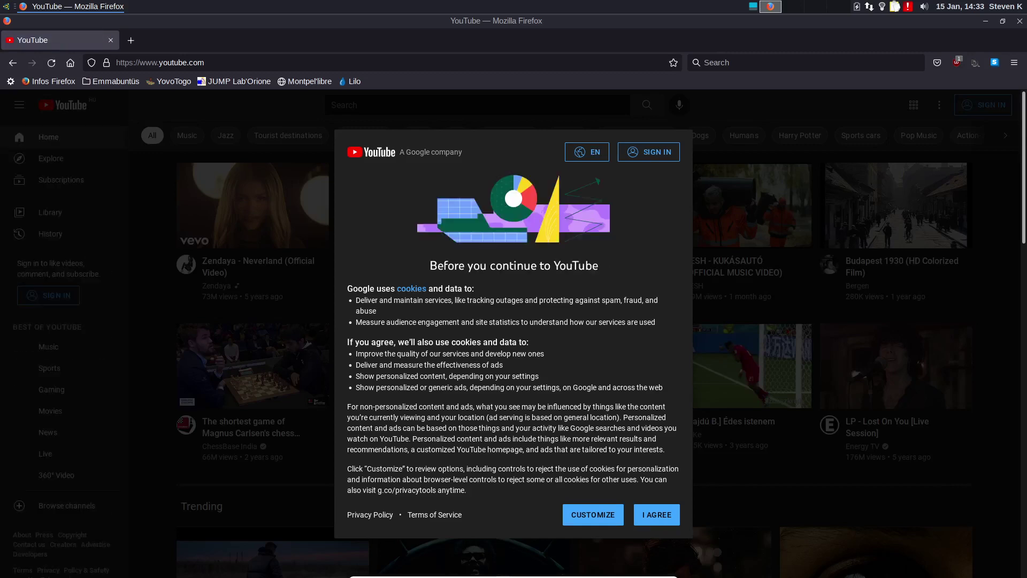
Accept YouTube's cookie terms, preview the Adam vs. Dora video on the home page, and close Firefox
left_click(657, 514)
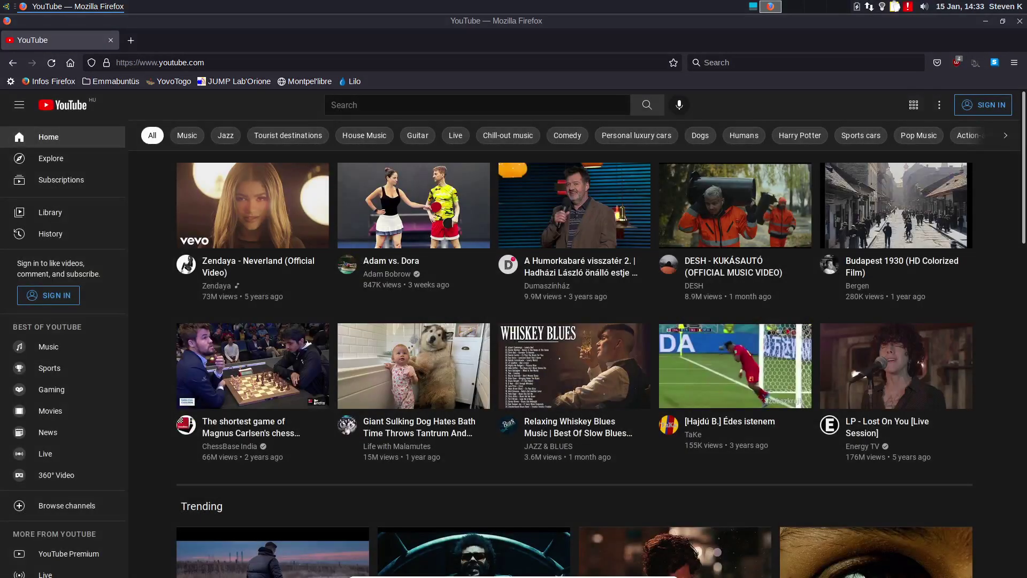
mouse_move(414, 206)
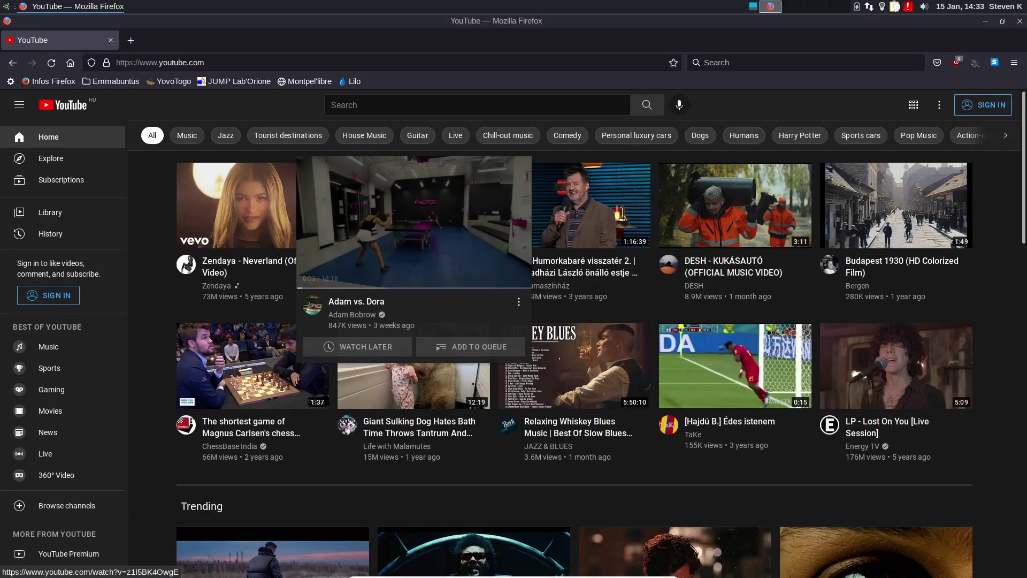
mouse_move(476, 239)
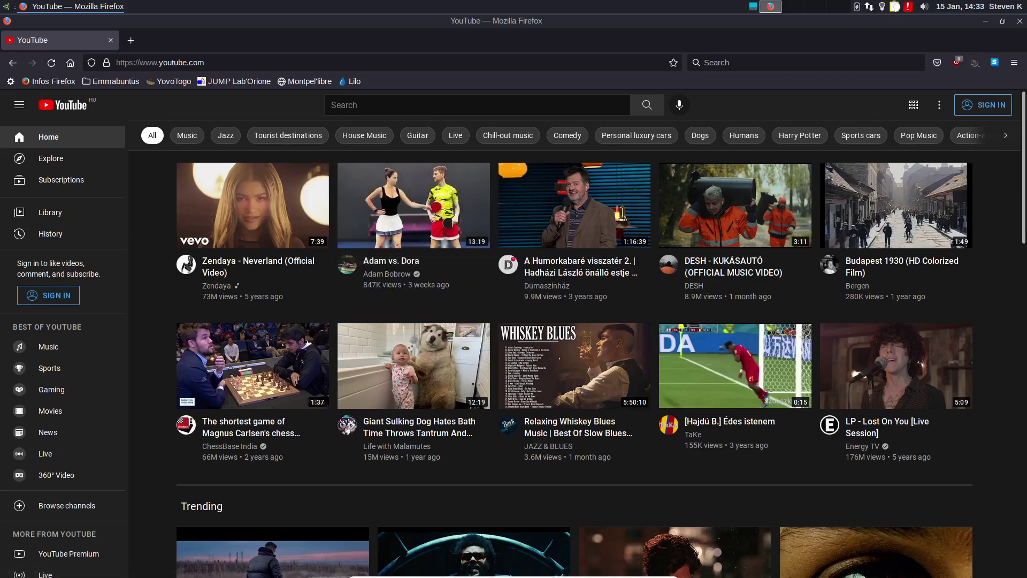
left_click(1020, 20)
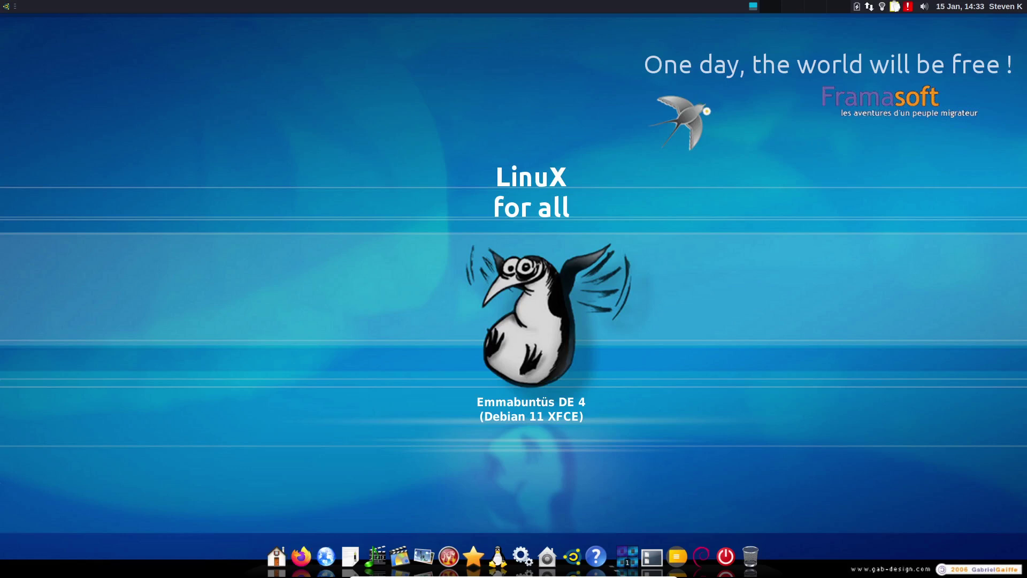
Open the current user's log-out dialog with its session-ending options
left_click(1006, 7)
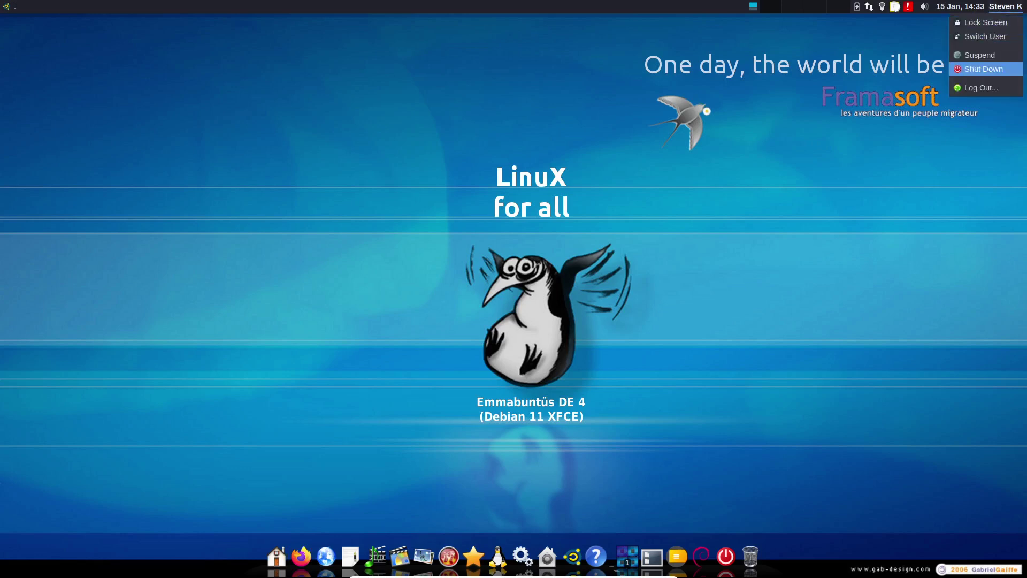
left_click(981, 87)
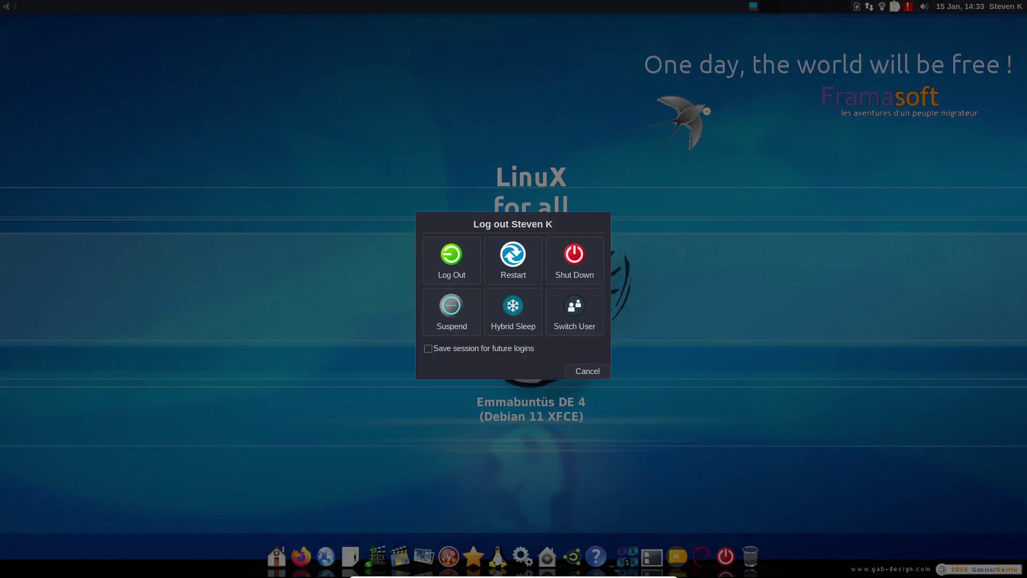